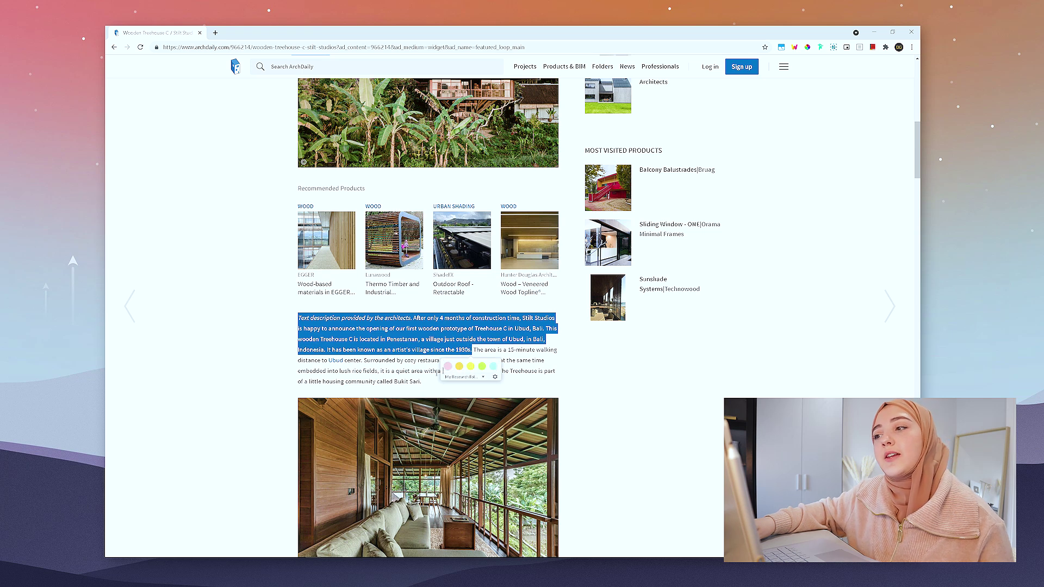
- Highlight the article's intro paragraph in pink and the structural principle passage in yellow with Weava
{"action": "left_click", "coordinate": [447, 366]}
{"action": "scroll", "coordinate": [284, 396], "scroll_direction": "down", "scroll_amount": 10}
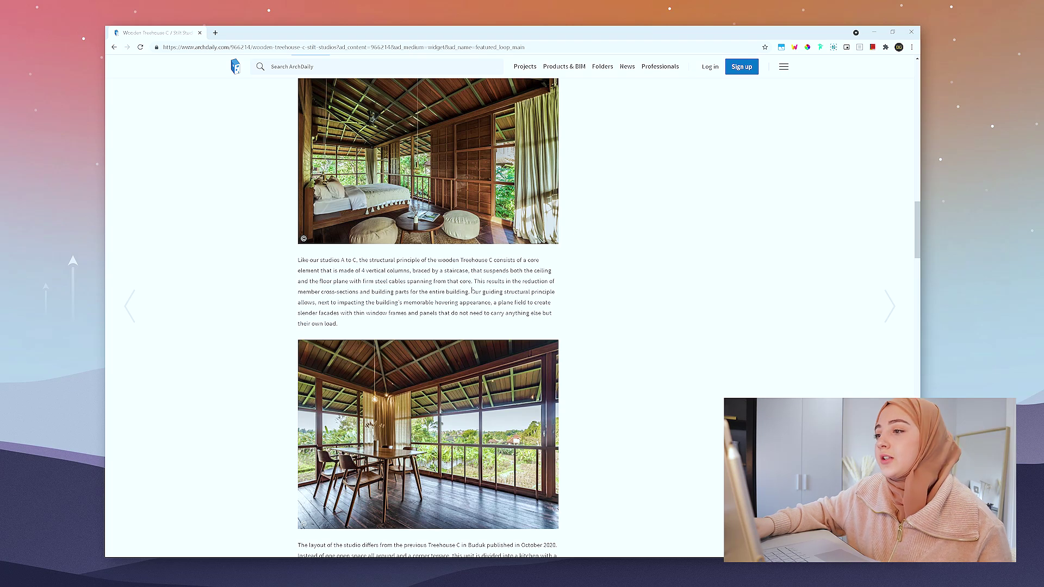
{"action": "left_click_drag", "start_coordinate": [471, 292], "coordinate": [467, 322]}
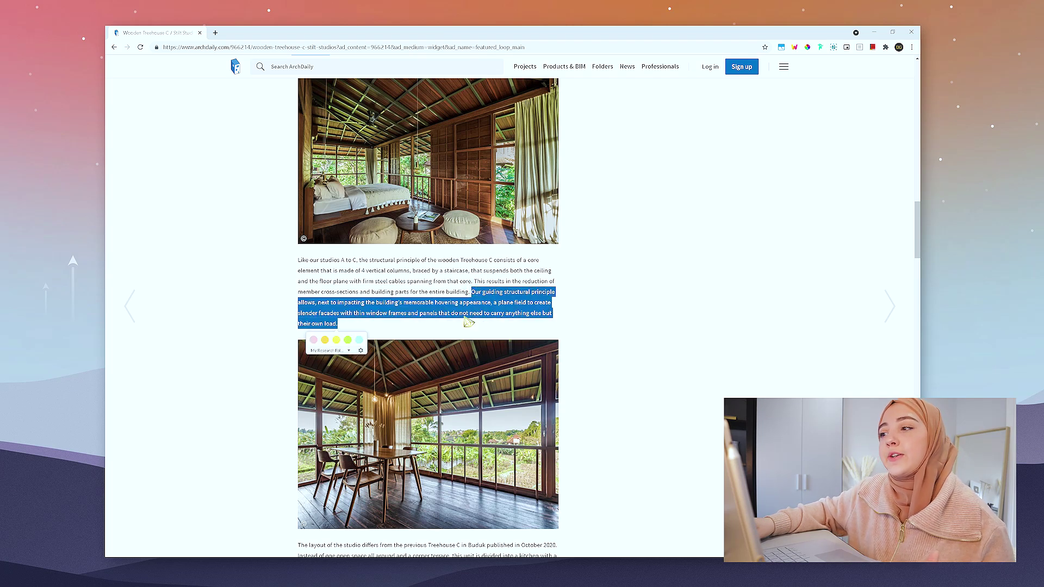
{"action": "left_click", "coordinate": [336, 341]}
{"action": "scroll", "coordinate": [263, 317], "scroll_direction": "up", "scroll_amount": 15}
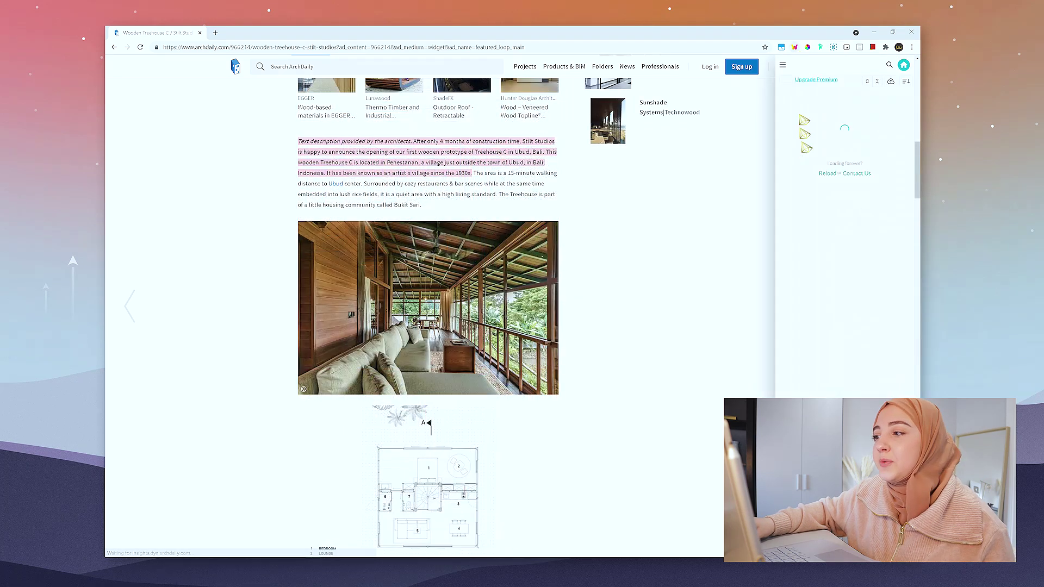
- Jump to the pink intro and garden highlights, then search the research folder for 'the garden'
{"action": "left_click", "coordinate": [814, 136]}
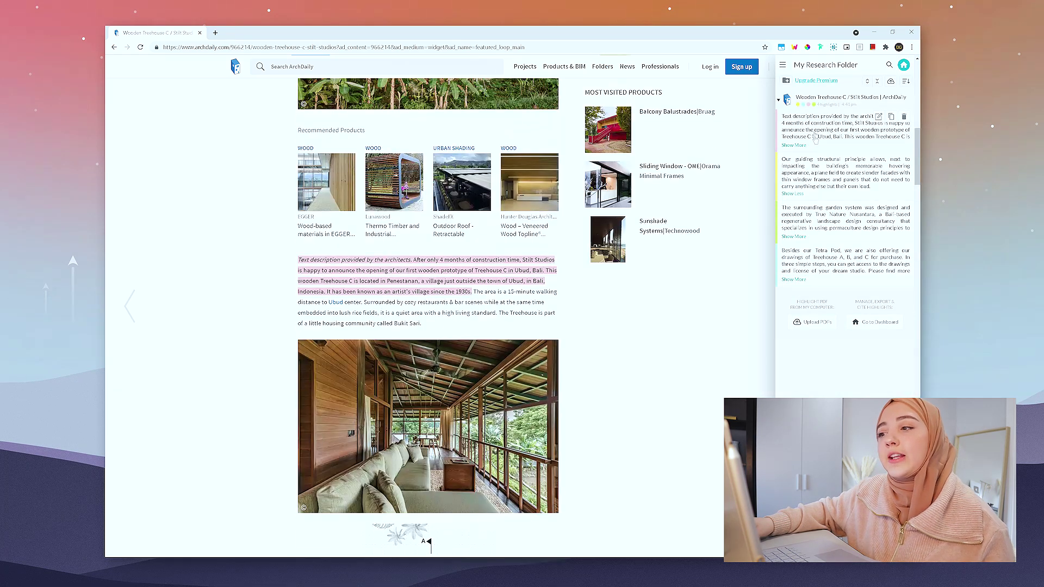
{"action": "left_click", "coordinate": [815, 217]}
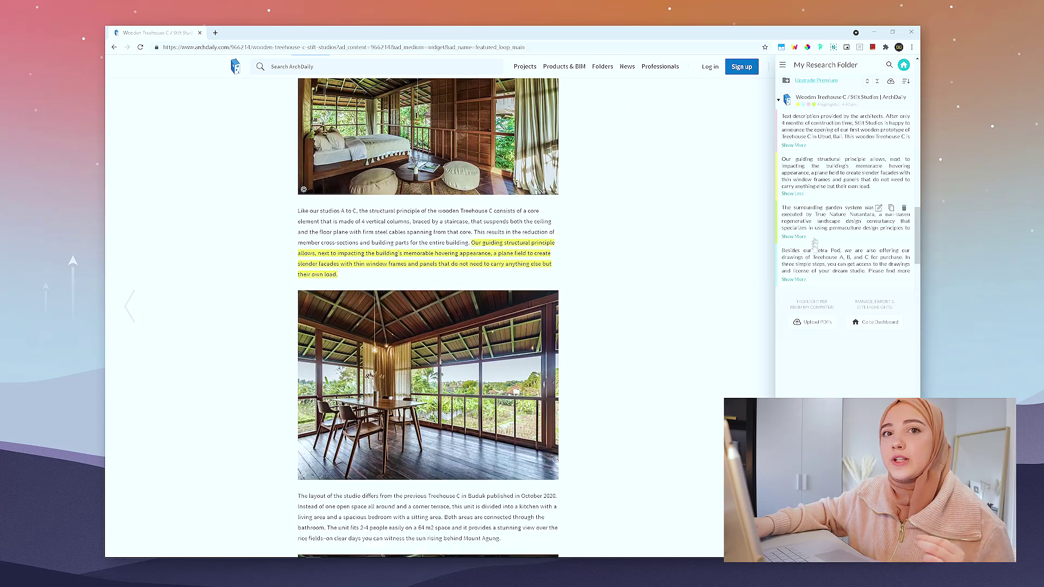
{"action": "left_click", "coordinate": [814, 260]}
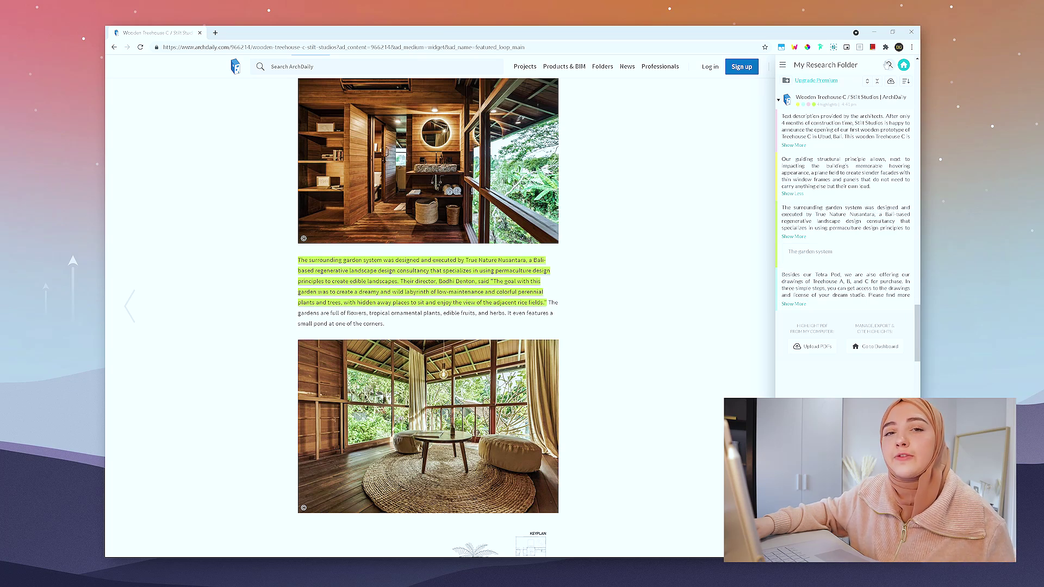
{"action": "left_click", "coordinate": [889, 65]}
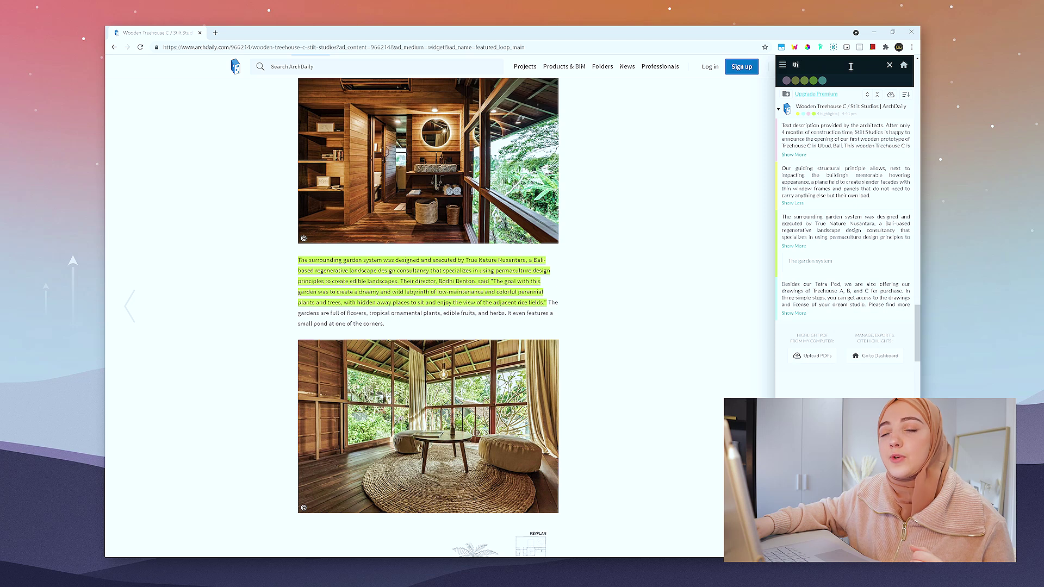
{"action": "type", "text": "the garden"}
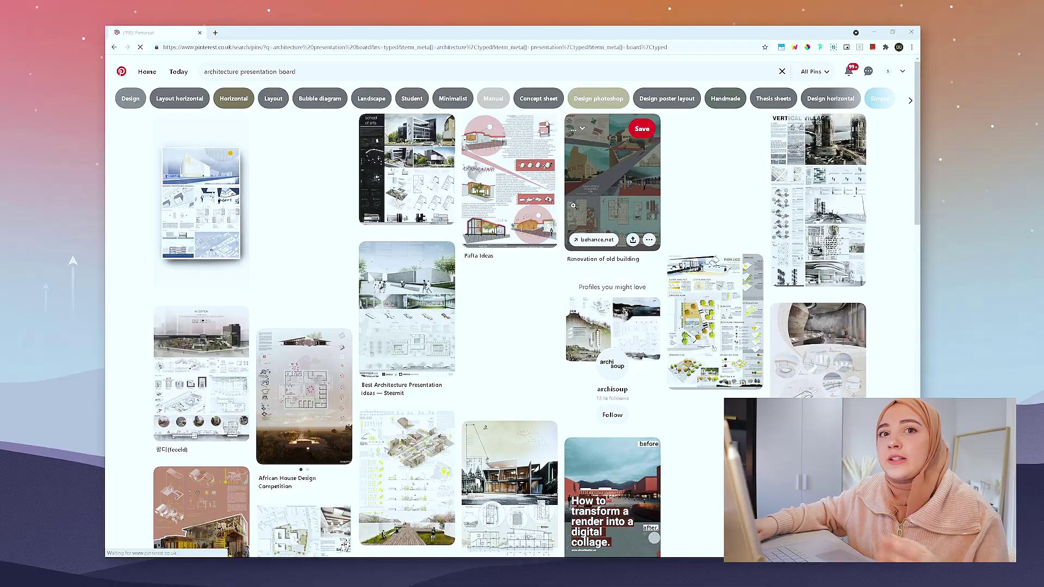
- Open the 'Renovation of old building' pin from the Pinterest search results
{"action": "left_click", "coordinate": [572, 204]}
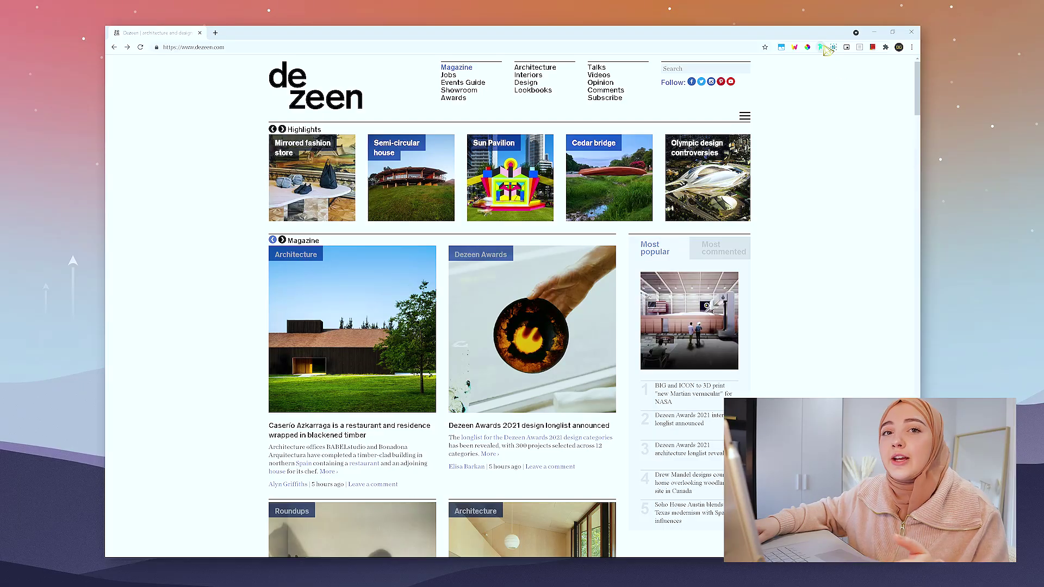
- Identify the Dezeen page's fonts with Fonts Ninja and enlarge its font sample text
{"action": "left_click", "coordinate": [822, 47]}
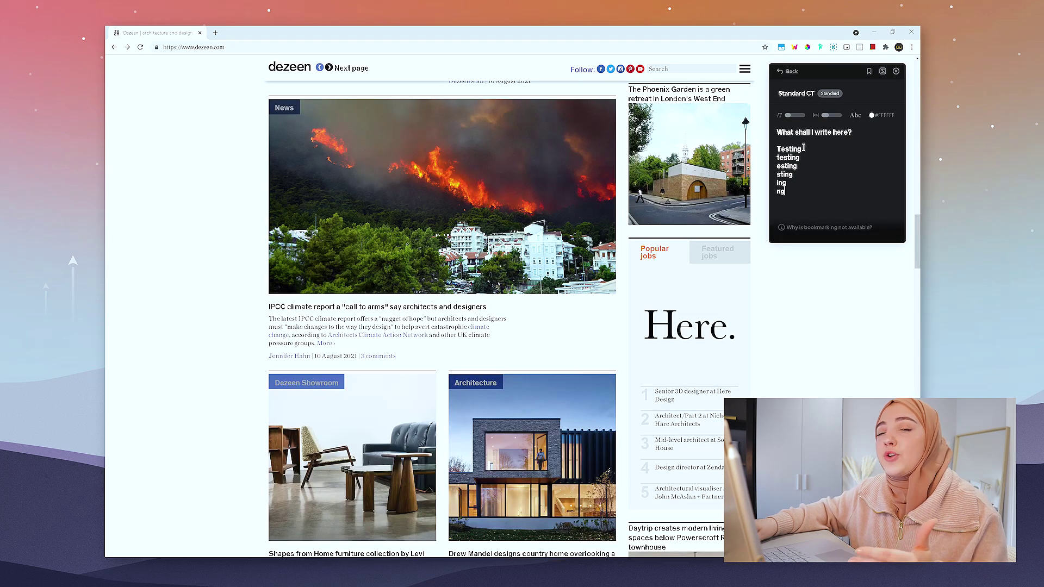
{"action": "left_click_drag", "start_coordinate": [790, 115], "coordinate": [800, 116]}
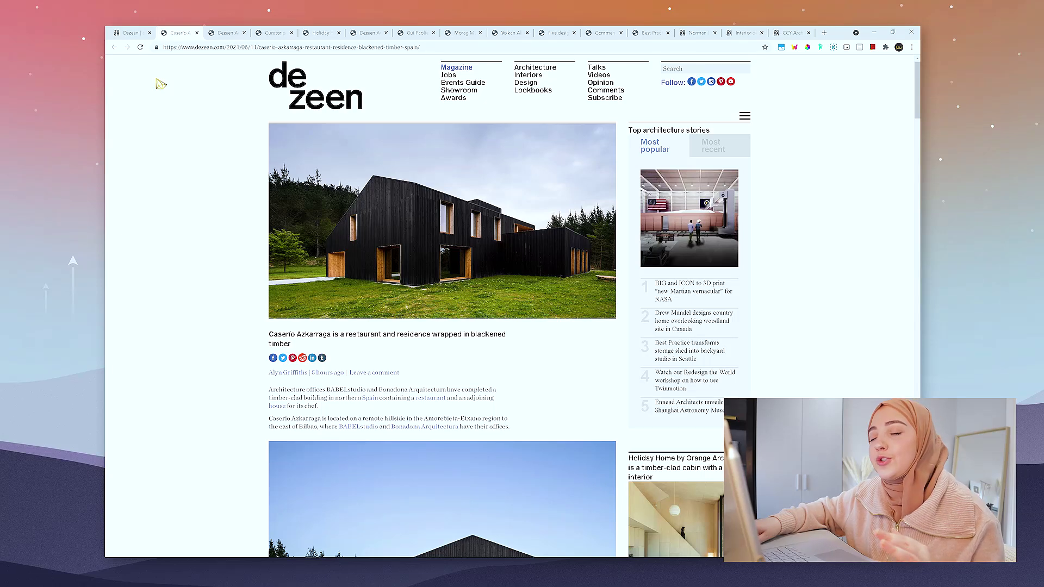
- Save the open Dezeen tabs in Session Buddy as a session named 'Dezeen Projects'
{"action": "left_click", "coordinate": [783, 48]}
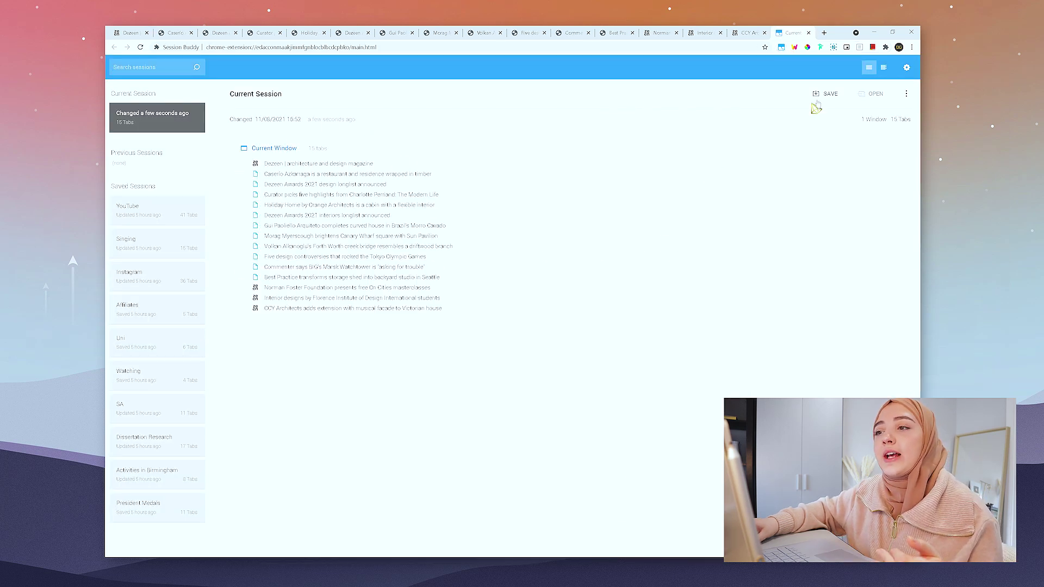
{"action": "left_click", "coordinate": [828, 97]}
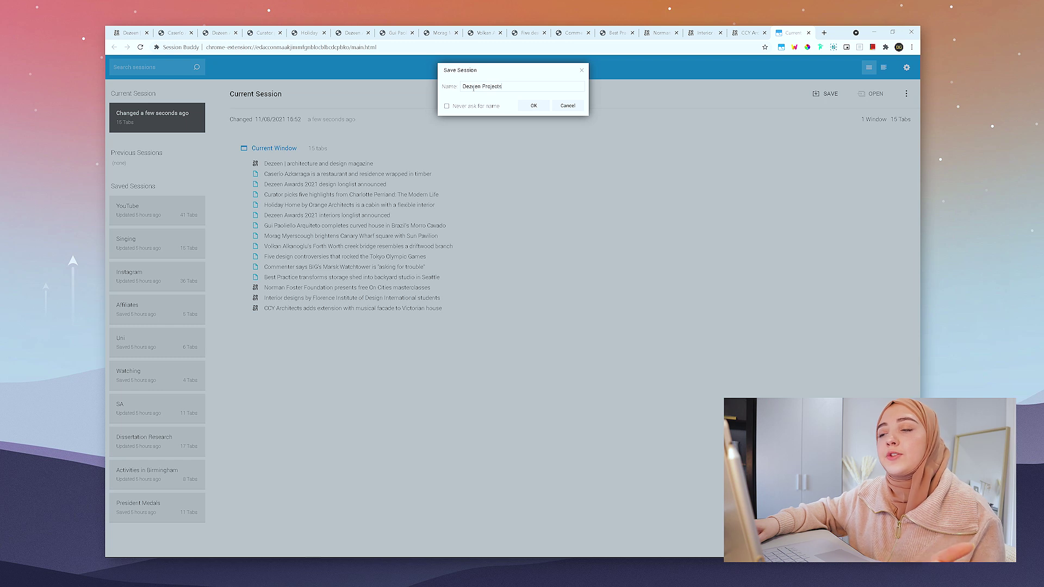
{"action": "key", "text": "Return"}
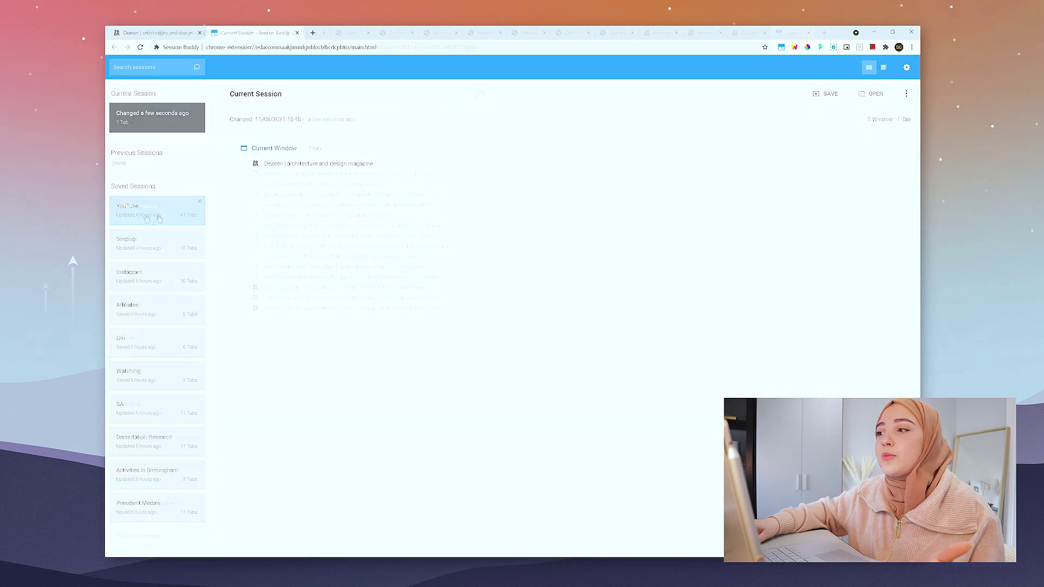
- Browse the President Medals and Dissertation Research sessions, ending on Activities in Birmingham's 8 tabs
{"action": "left_click", "coordinate": [145, 508]}
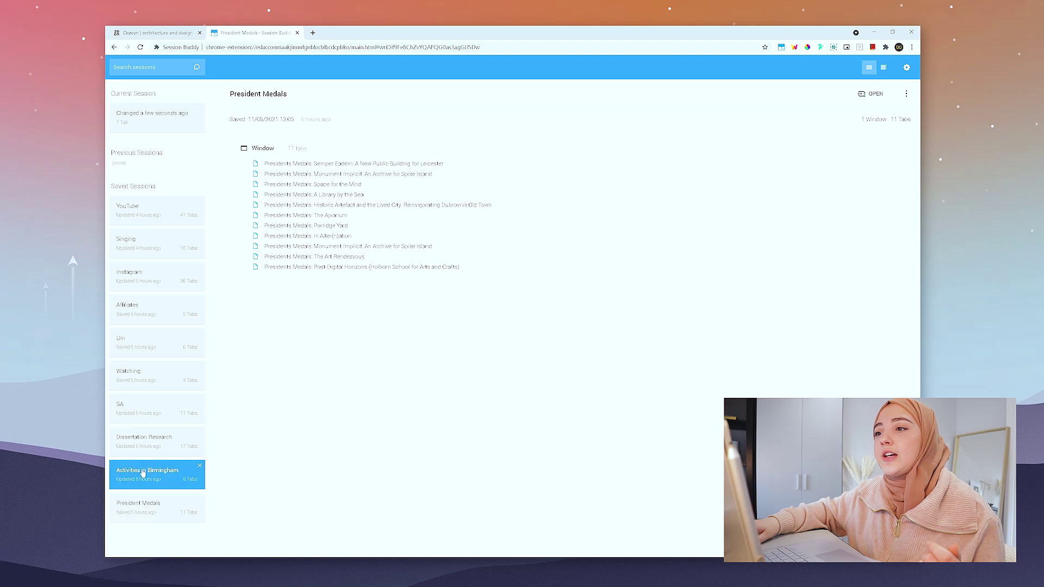
{"action": "left_click", "coordinate": [142, 443]}
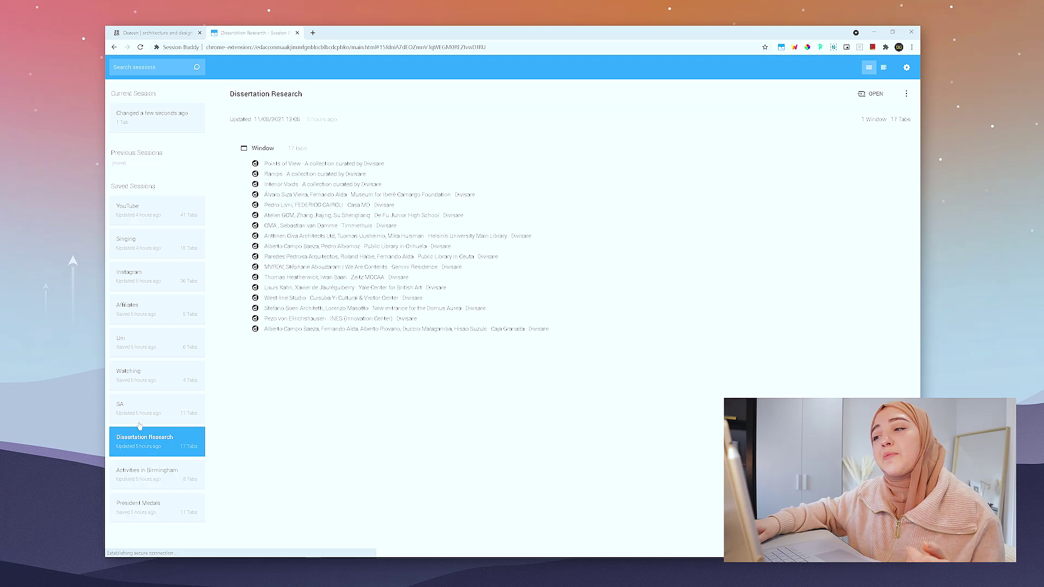
{"action": "left_click", "coordinate": [144, 513]}
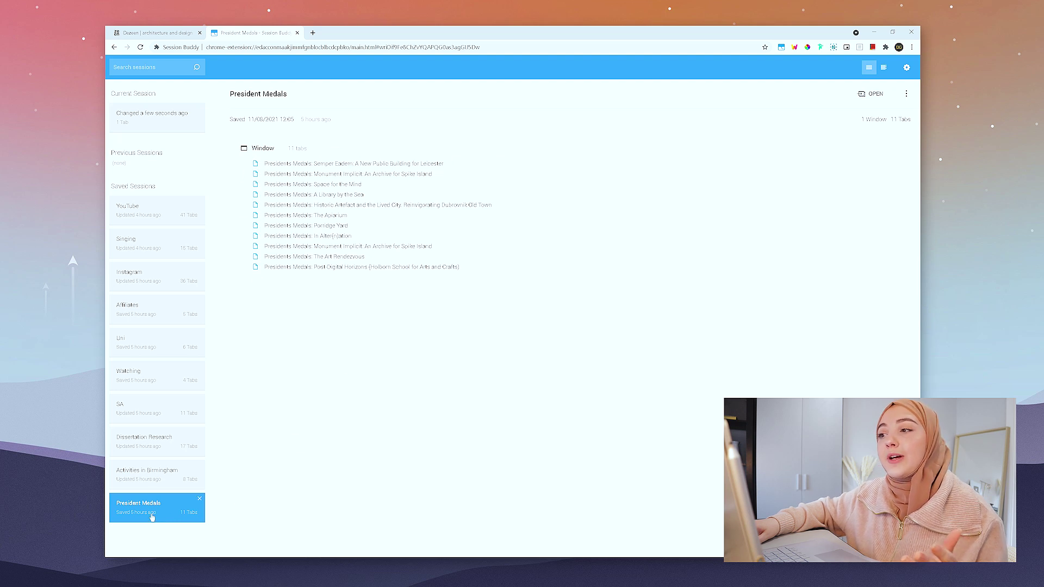
{"action": "left_click", "coordinate": [147, 481]}
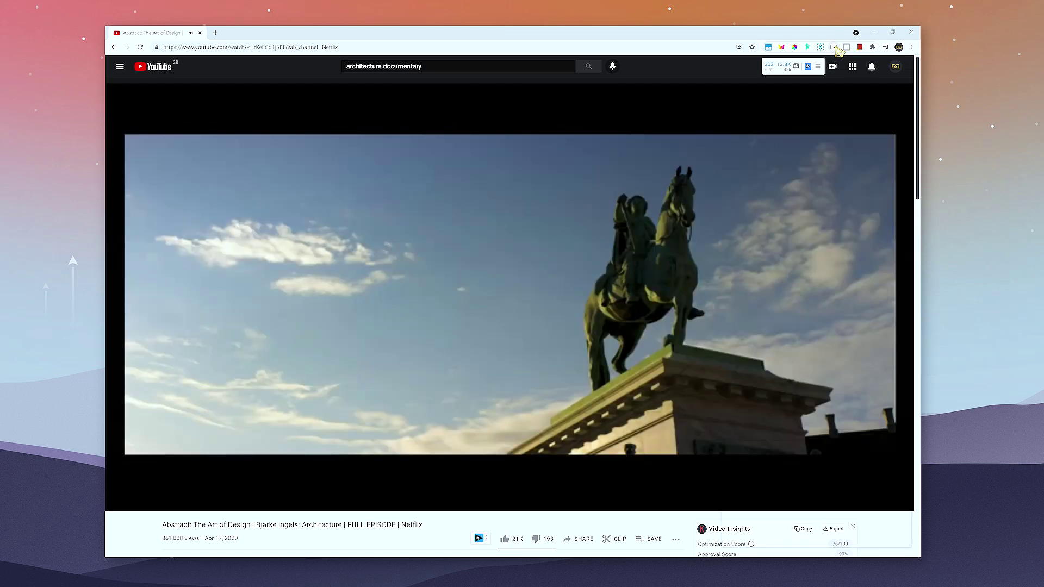
- Float the YouTube video picture-in-picture and scroll the architecture PDF beneath it
{"action": "left_click", "coordinate": [834, 48]}
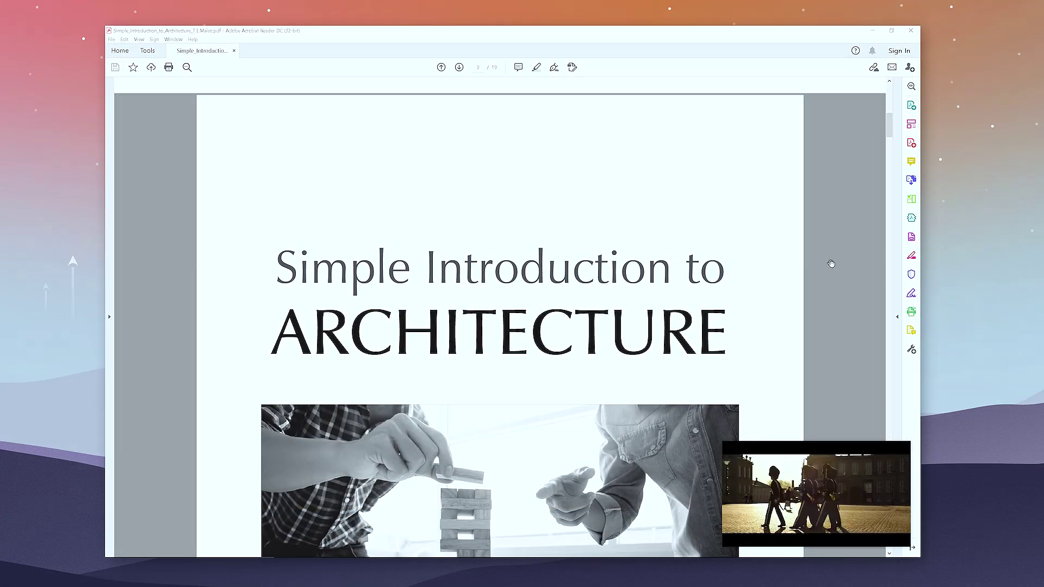
{"action": "scroll", "coordinate": [830, 262], "scroll_direction": "down", "scroll_amount": 2}
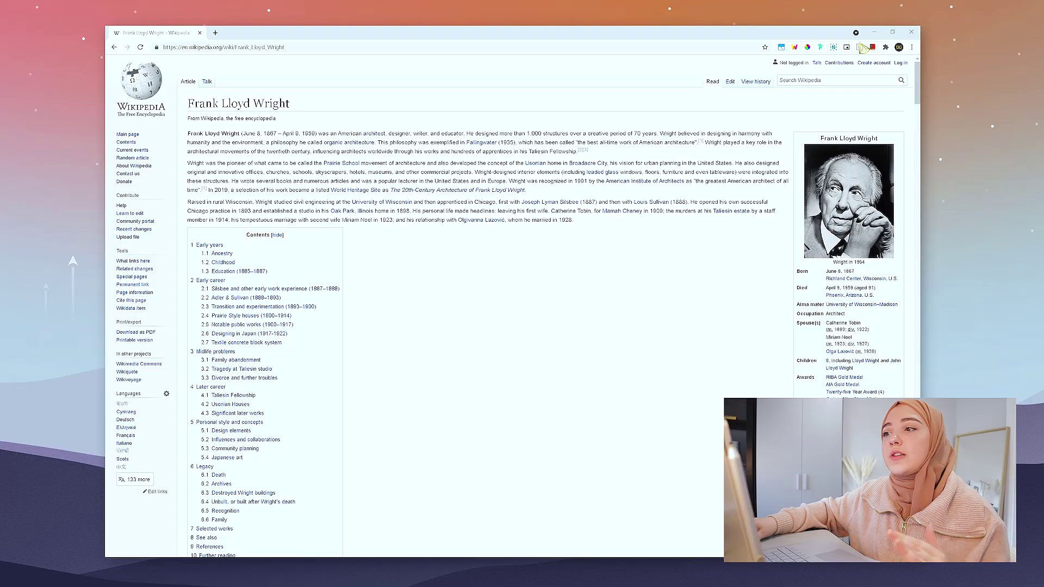
- Show the Frank Lloyd Wright article in Reader View with its images switched on
{"action": "left_click", "coordinate": [861, 48]}
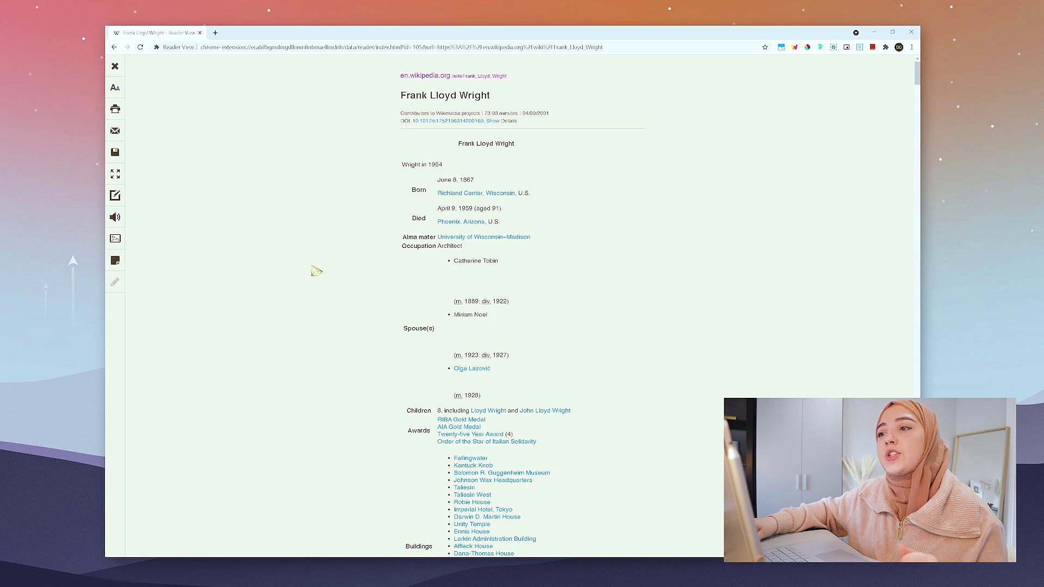
{"action": "scroll", "coordinate": [315, 271], "scroll_direction": "down", "scroll_amount": 10}
{"action": "scroll", "coordinate": [315, 271], "scroll_direction": "up", "scroll_amount": 10}
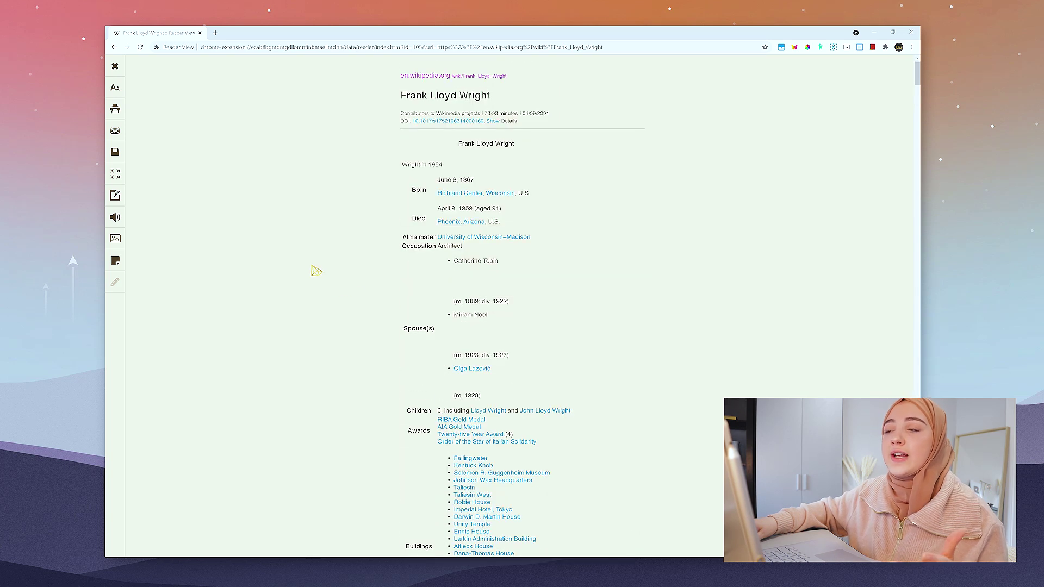
{"action": "left_click", "coordinate": [115, 237]}
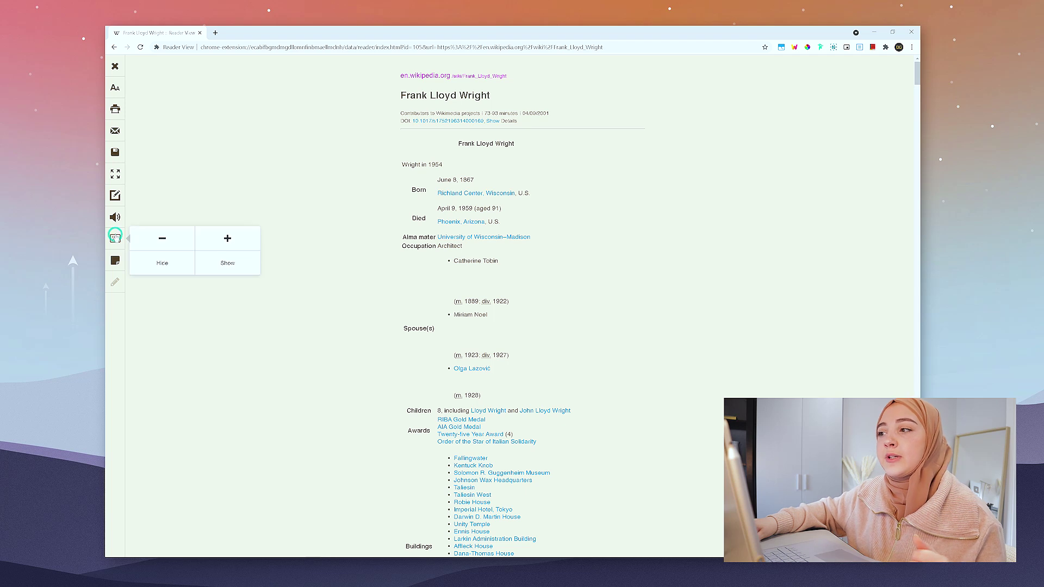
{"action": "left_click", "coordinate": [221, 263]}
{"action": "left_click", "coordinate": [179, 270]}
{"action": "left_click", "coordinate": [221, 264]}
- Resize Wright's portrait photo, shrinking it then settling on a larger size
{"action": "left_click", "coordinate": [175, 243]}
{"action": "left_click", "coordinate": [175, 243]}
{"action": "left_click", "coordinate": [223, 242]}
{"action": "left_click", "coordinate": [219, 248]}
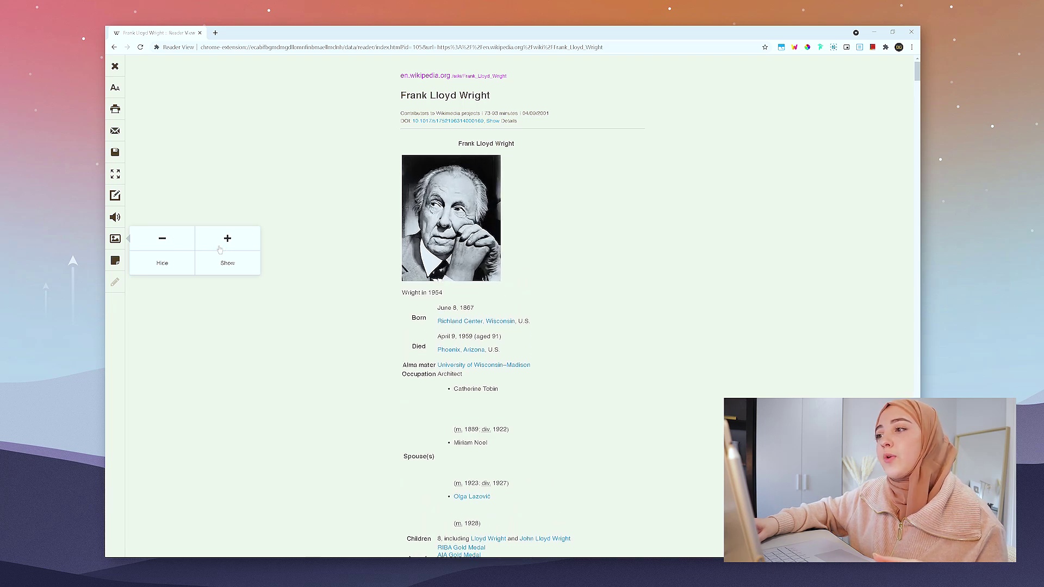
{"action": "left_click", "coordinate": [116, 88]}
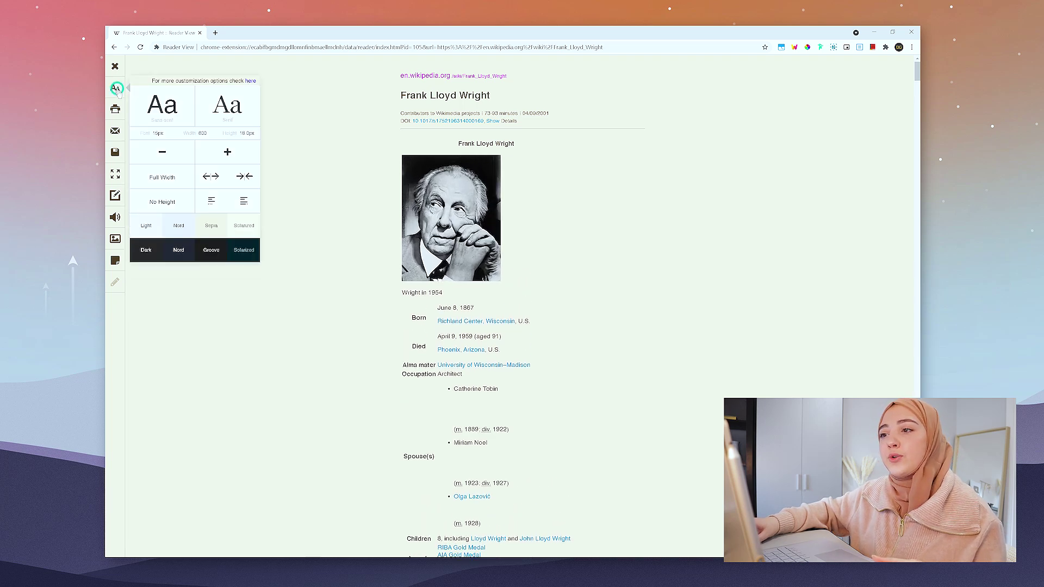
- Shrink the article text and line height to 10px and make it full width
{"action": "left_click", "coordinate": [182, 161]}
{"action": "left_click", "coordinate": [182, 161]}
{"action": "left_click", "coordinate": [182, 161]}
{"action": "left_click", "coordinate": [182, 161]}
{"action": "left_click", "coordinate": [182, 161]}
{"action": "scroll", "coordinate": [487, 369], "scroll_direction": "down", "scroll_amount": 5}
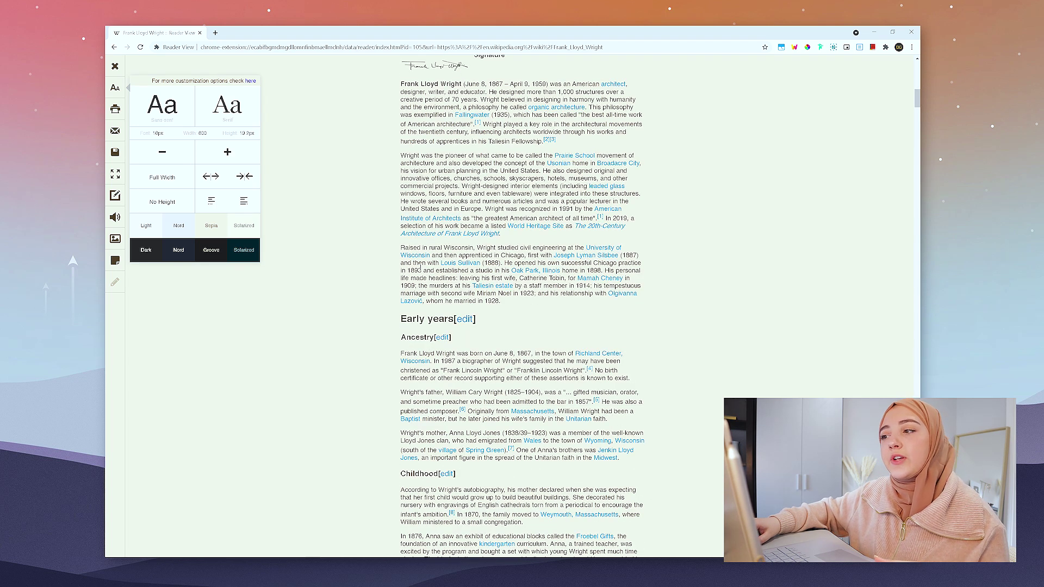
{"action": "left_click", "coordinate": [168, 179]}
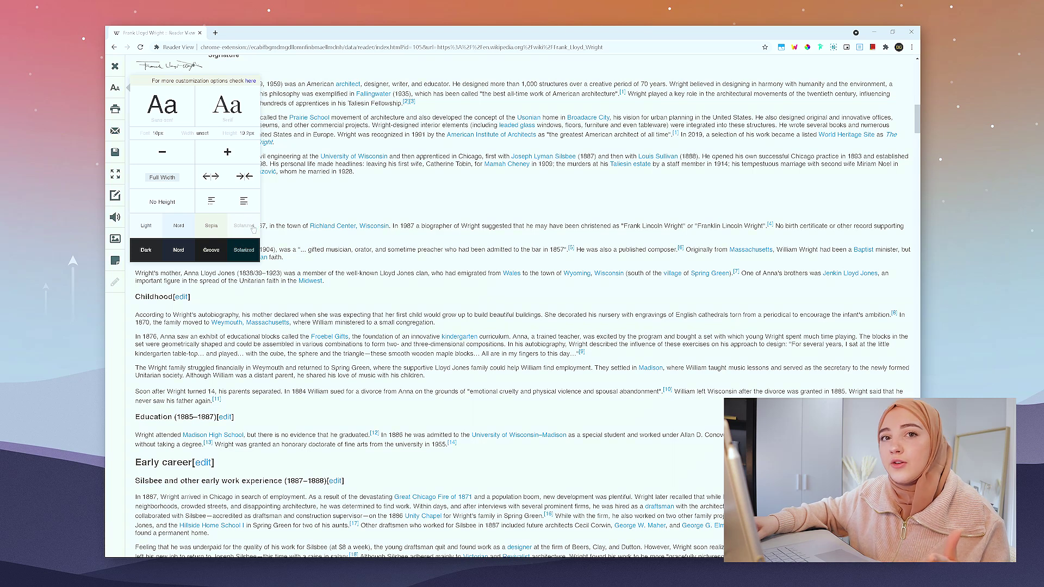
- Try the Dark, Light and Solarized themes, settling on dark Solarized
{"action": "left_click", "coordinate": [146, 251]}
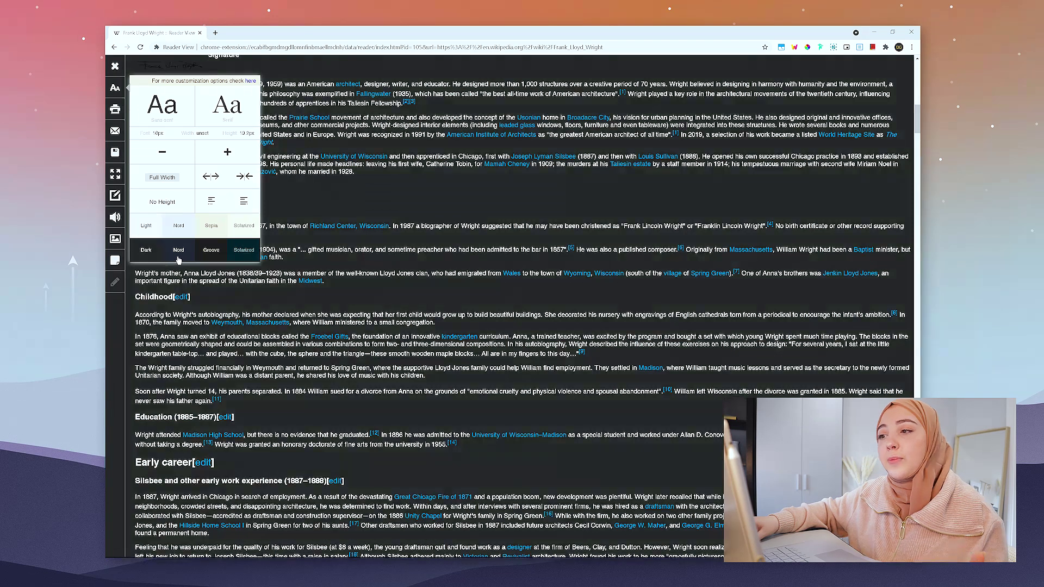
{"action": "left_click", "coordinate": [237, 253]}
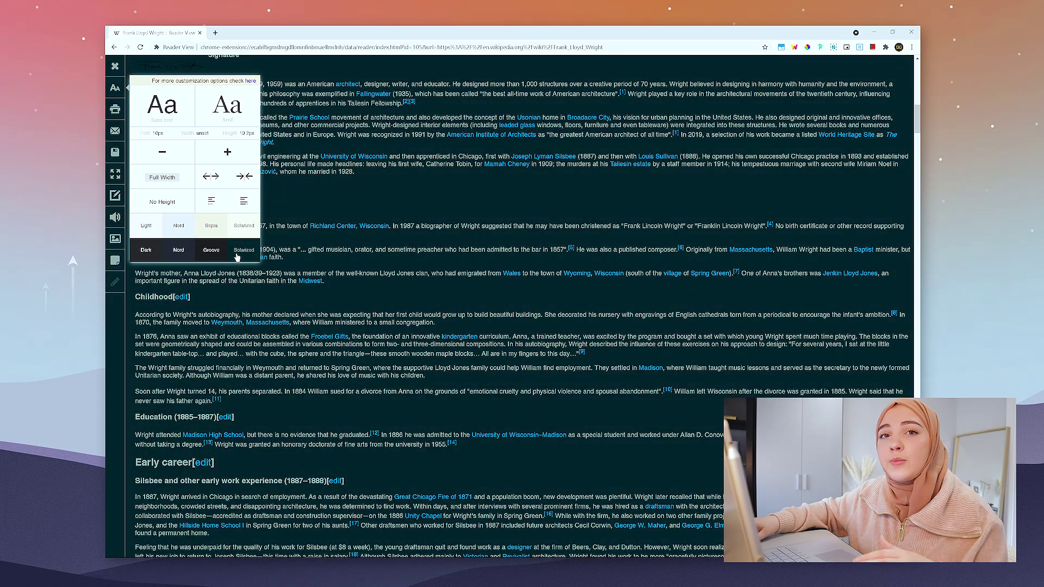
{"action": "left_click", "coordinate": [148, 228]}
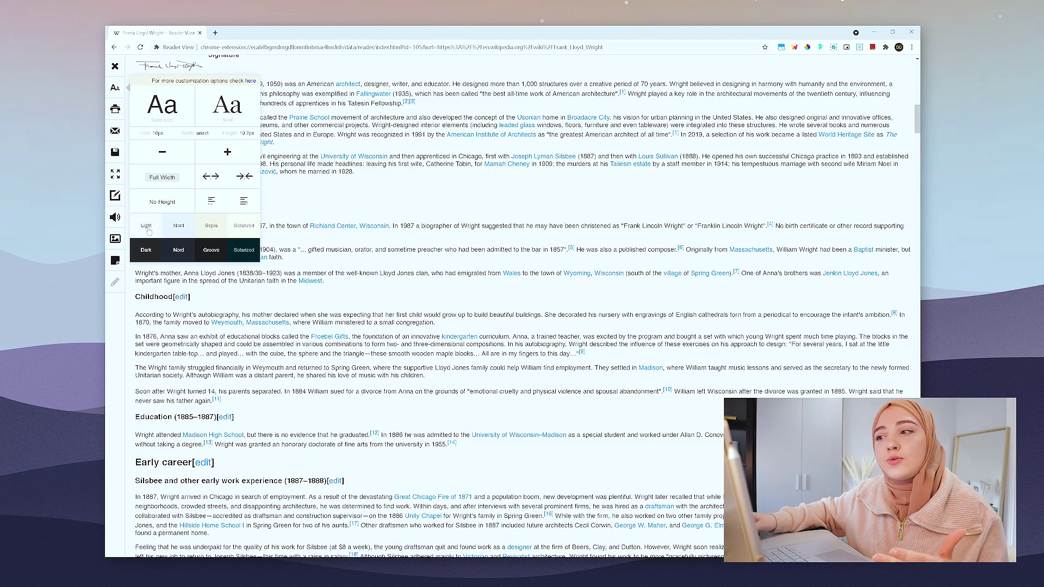
{"action": "left_click", "coordinate": [251, 228]}
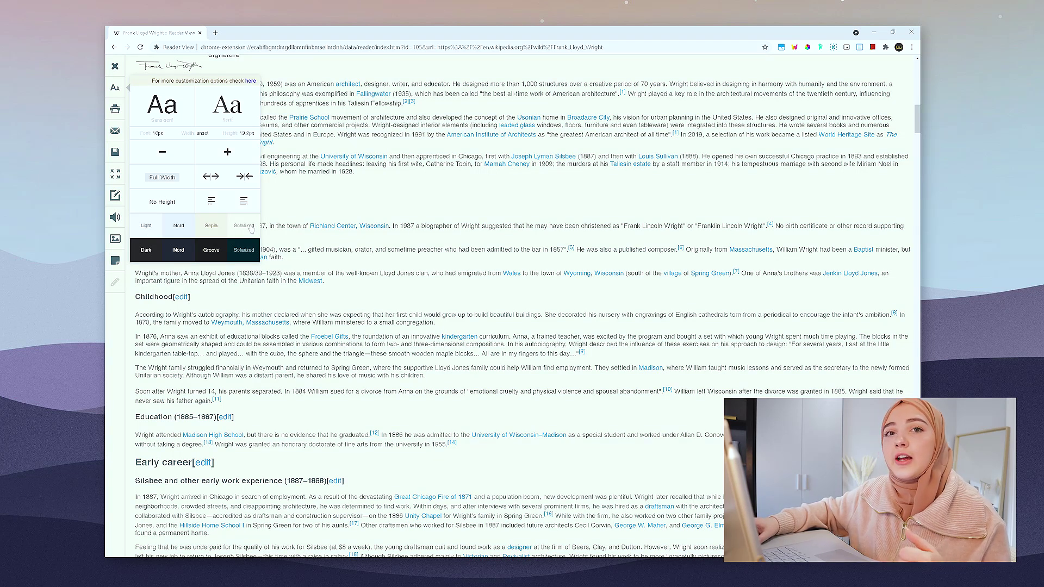
{"action": "left_click", "coordinate": [237, 255]}
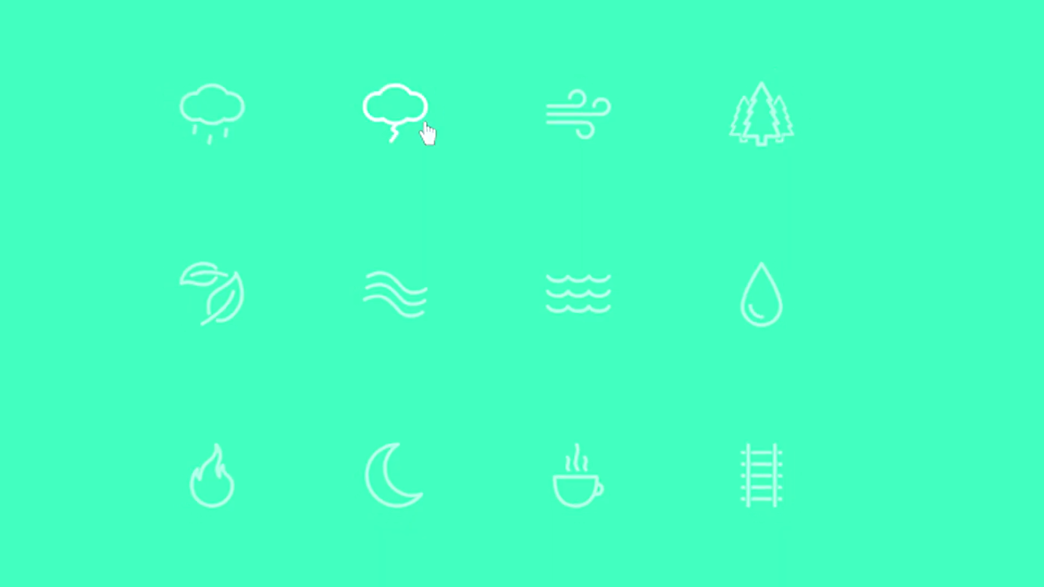
- Try Noisli's Random playlist, then return to the Relax mix of rain, thunder and fire
{"action": "left_click", "coordinate": [494, 146]}
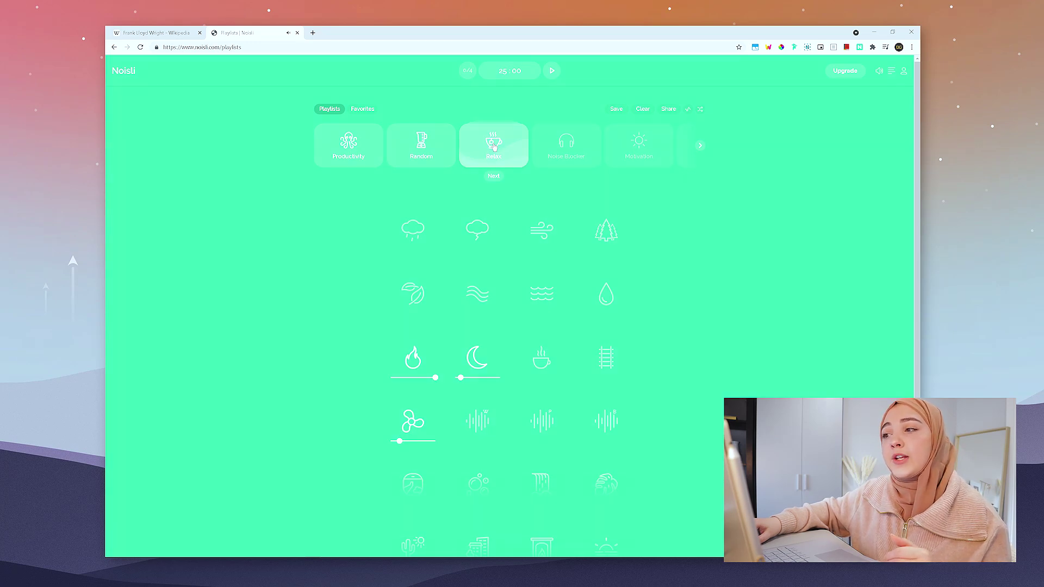
{"action": "left_click", "coordinate": [449, 154]}
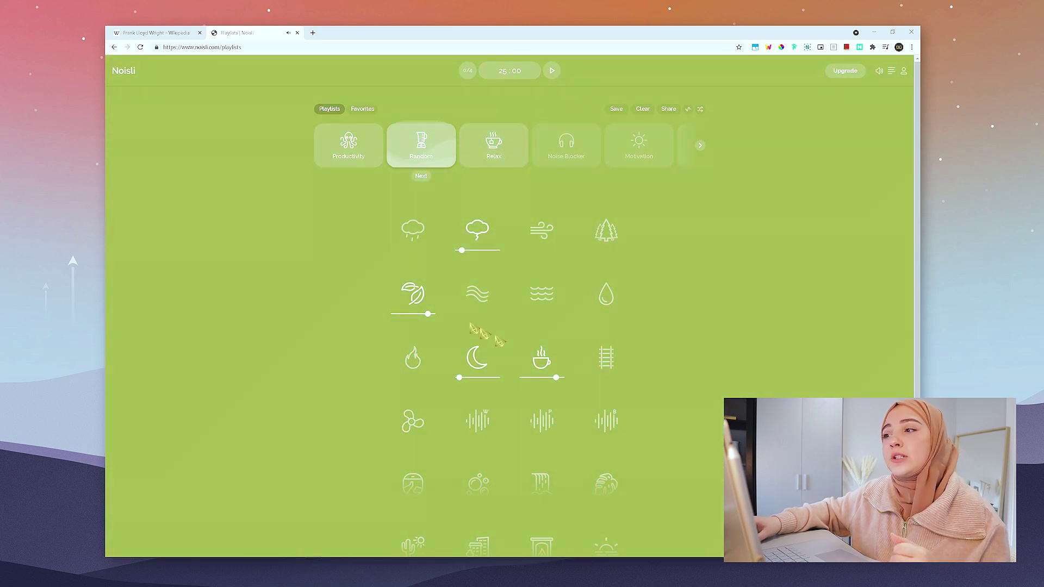
{"action": "scroll", "coordinate": [596, 378], "scroll_direction": "down", "scroll_amount": 3}
{"action": "scroll", "coordinate": [624, 384], "scroll_direction": "up", "scroll_amount": 3}
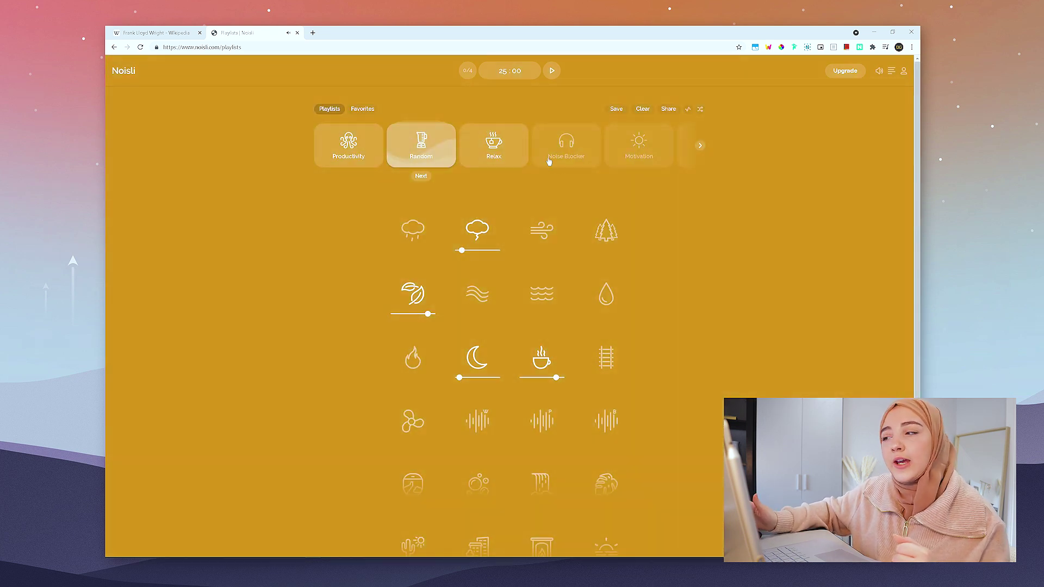
{"action": "left_click", "coordinate": [515, 159]}
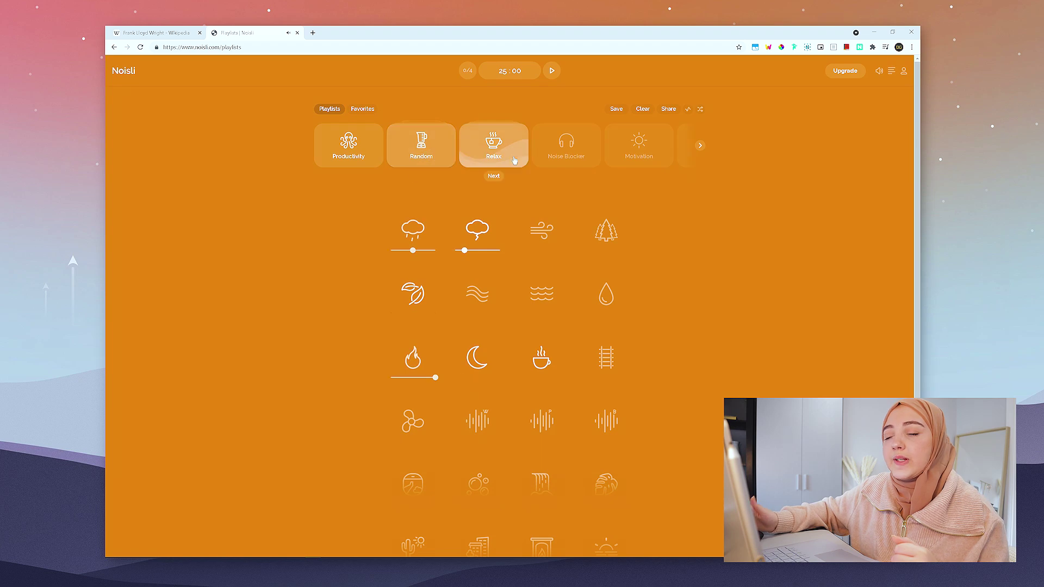